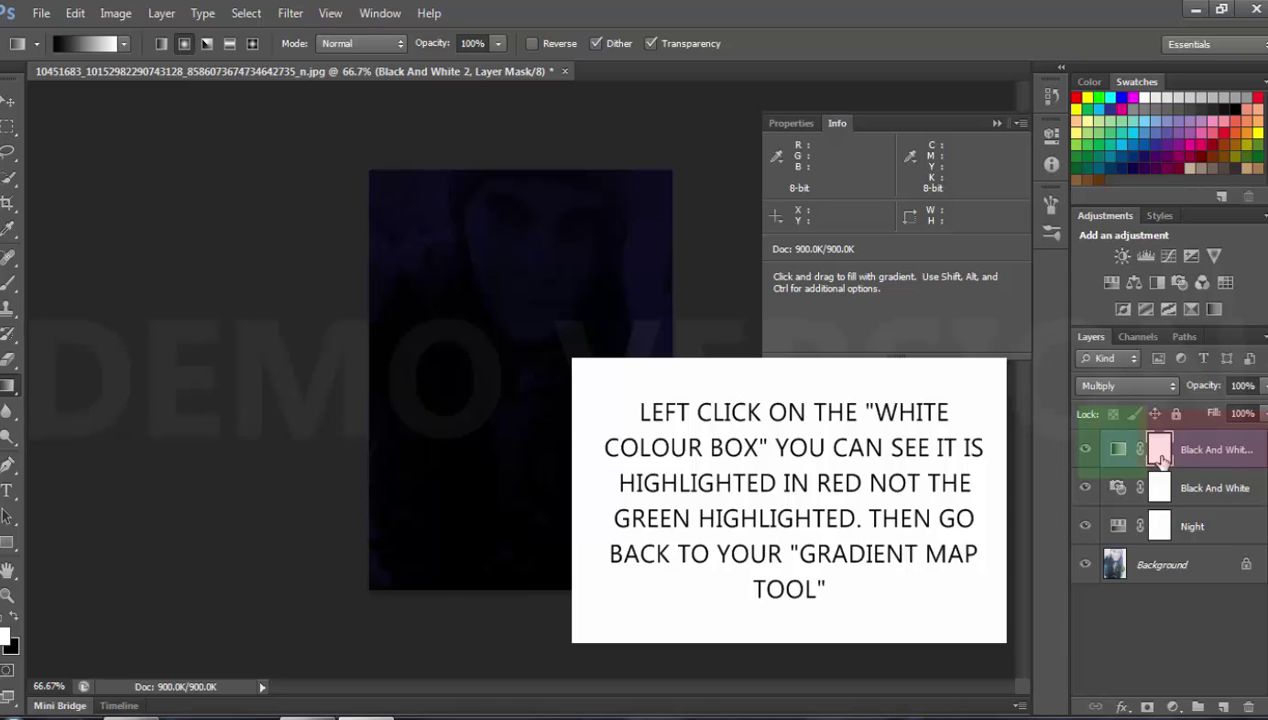
Fade the Multiply layer's mask with a gradient from the image's top-right corner inward
left_click_drag(668, 173, 629, 245)
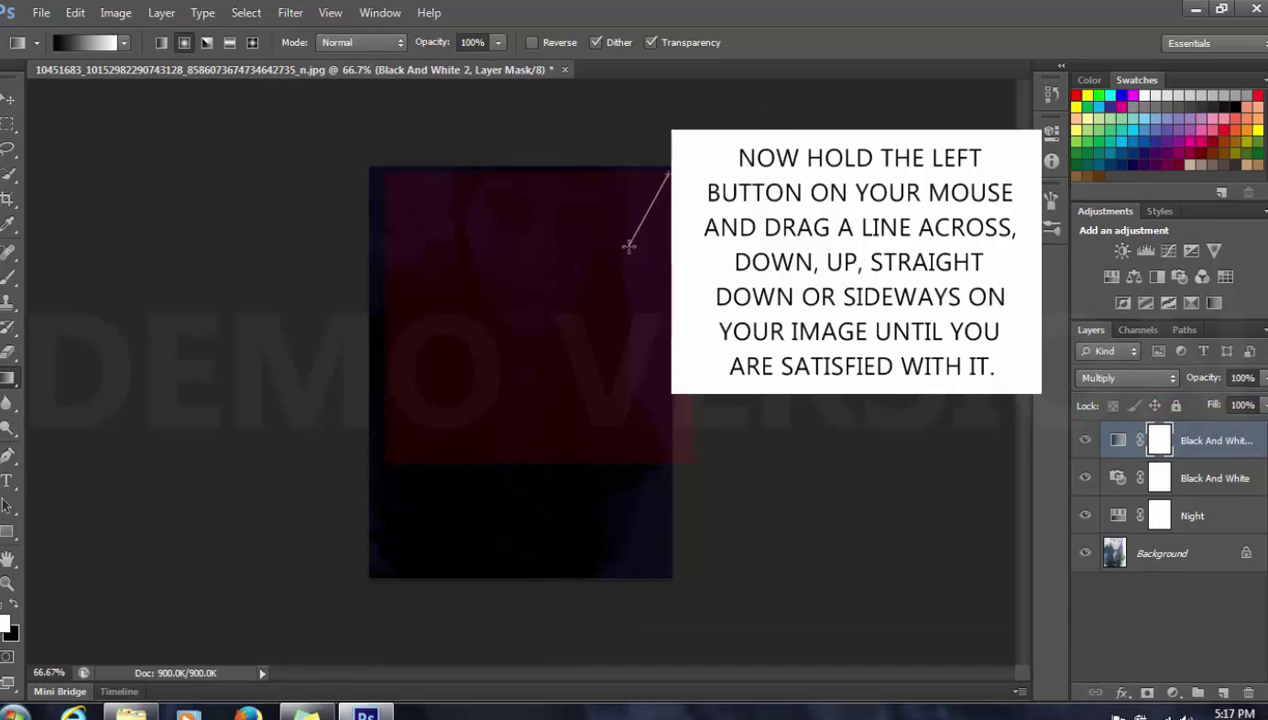